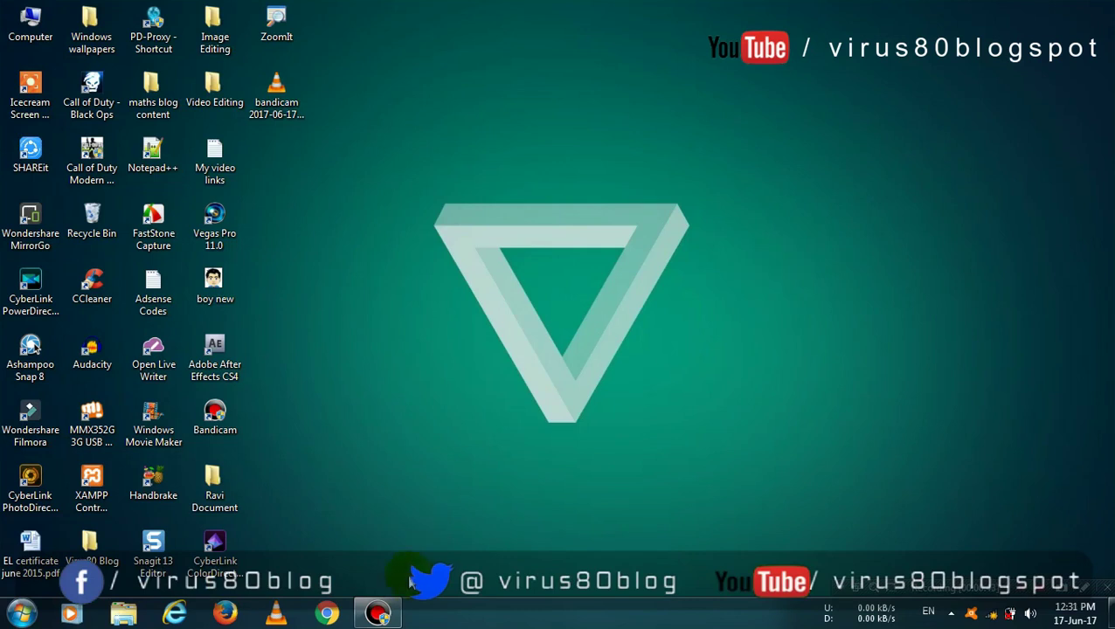
# Bring up the Bandicam window and reposition it slightly on the desktop
pyautogui.moveTo(387, 612)
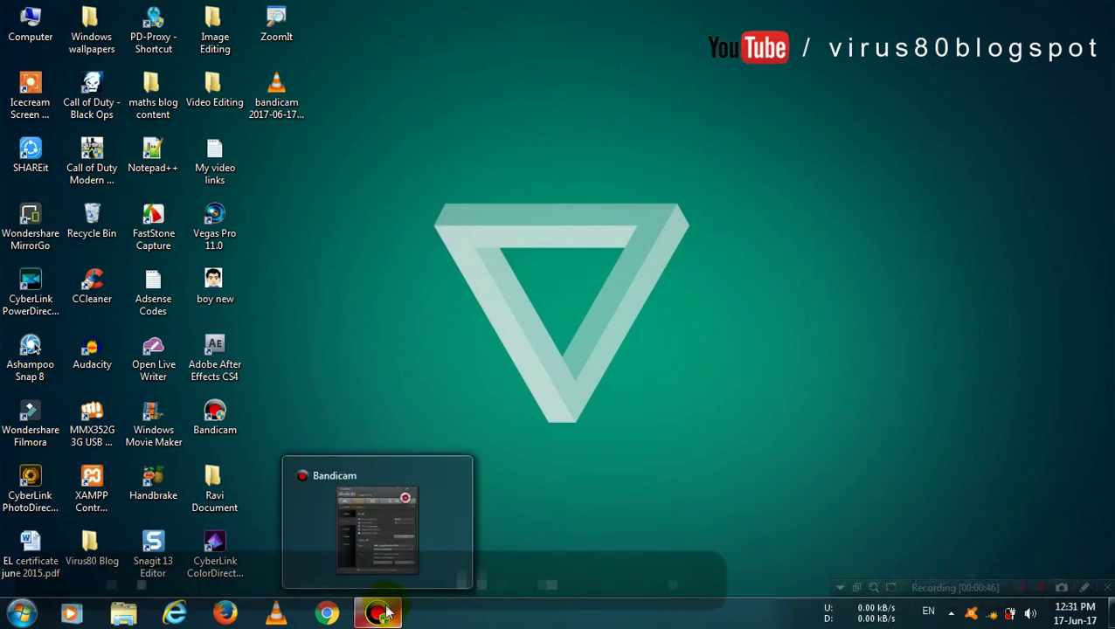
pyautogui.click(385, 611)
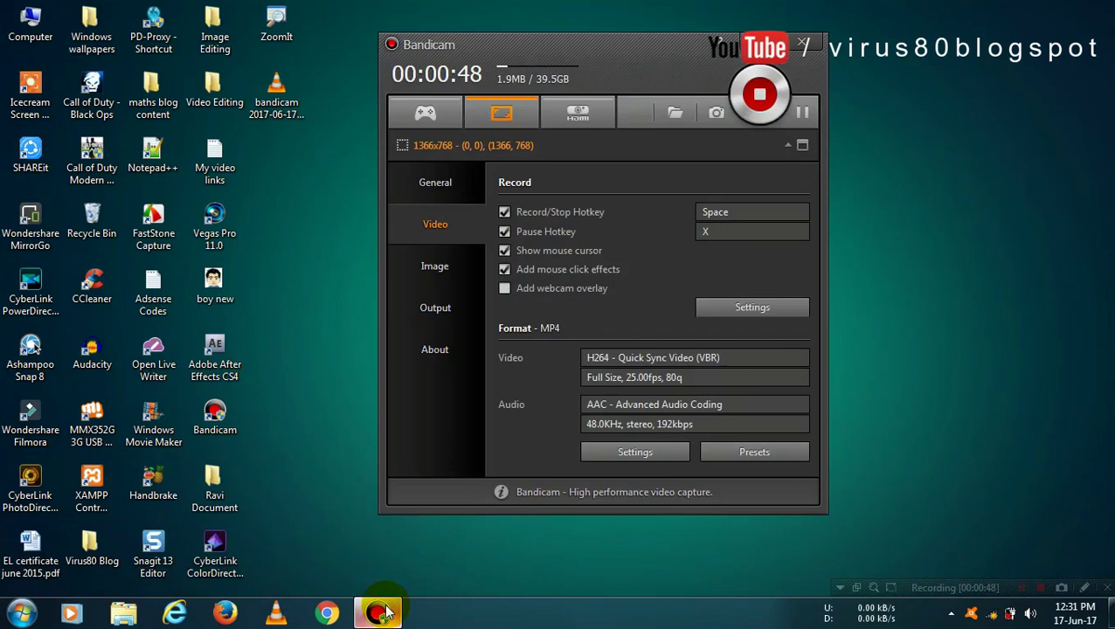
pyautogui.rightClick(994, 55)
pyautogui.click(960, 102)
pyautogui.moveTo(616, 36); pyautogui.dragTo(626, 47)
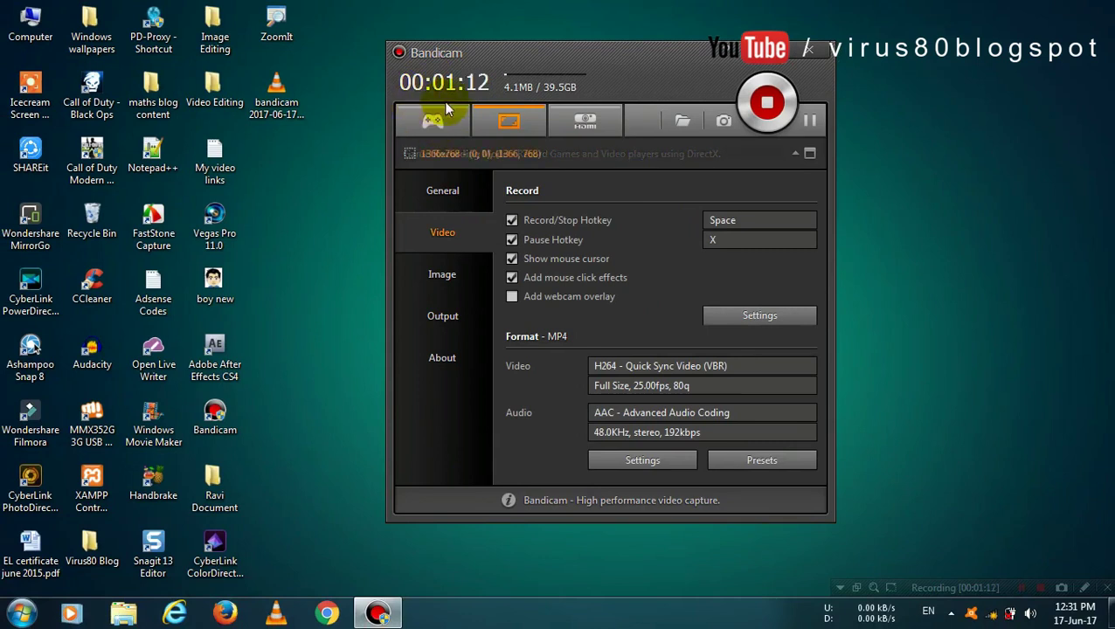
# Review the screen and HDMI recording modes and the general options, and return to the video recording settings
pyautogui.click(516, 124)
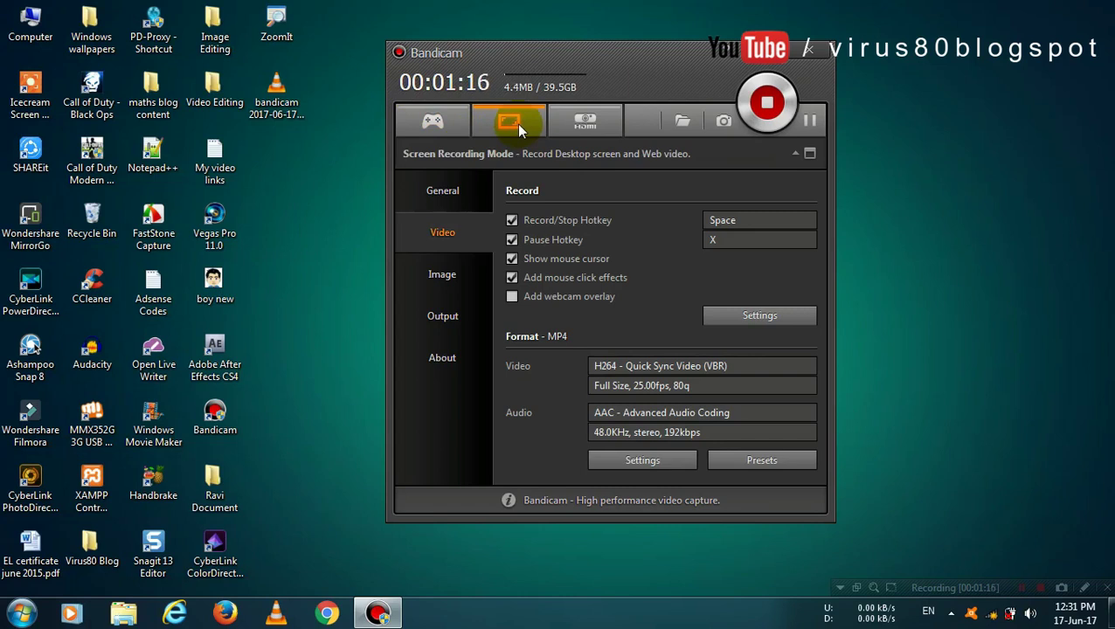
pyautogui.click(588, 127)
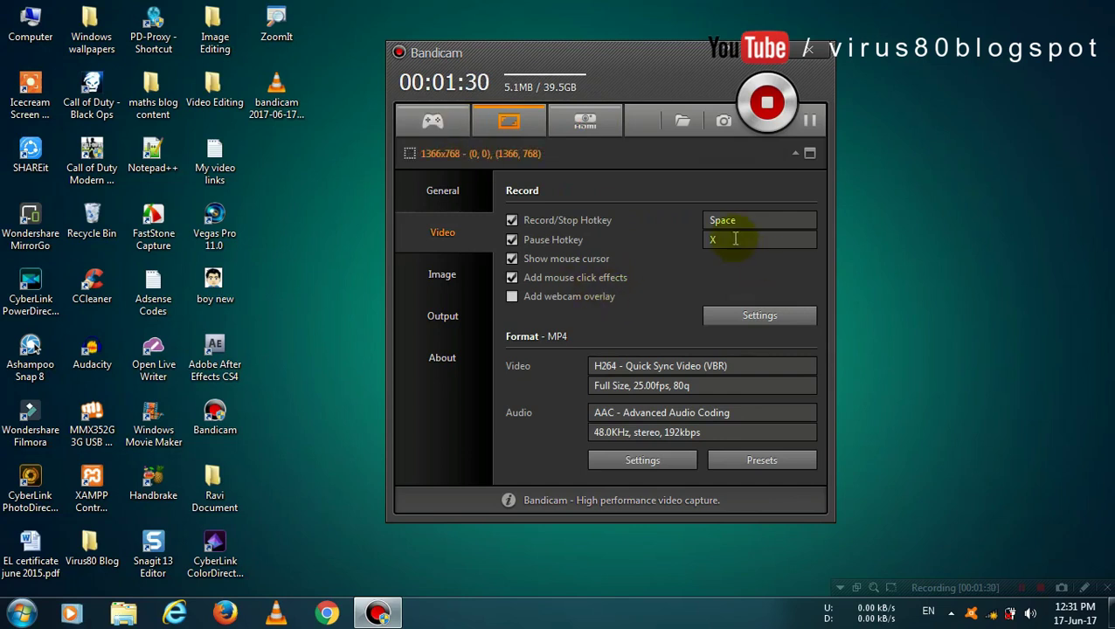
pyautogui.click(445, 191)
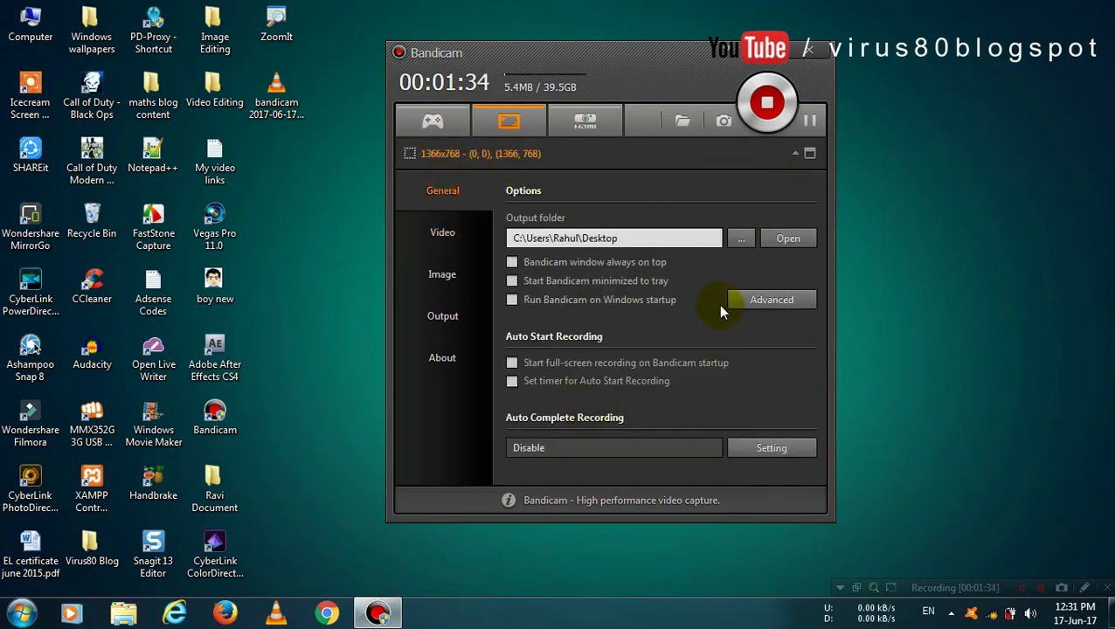
pyautogui.click(446, 234)
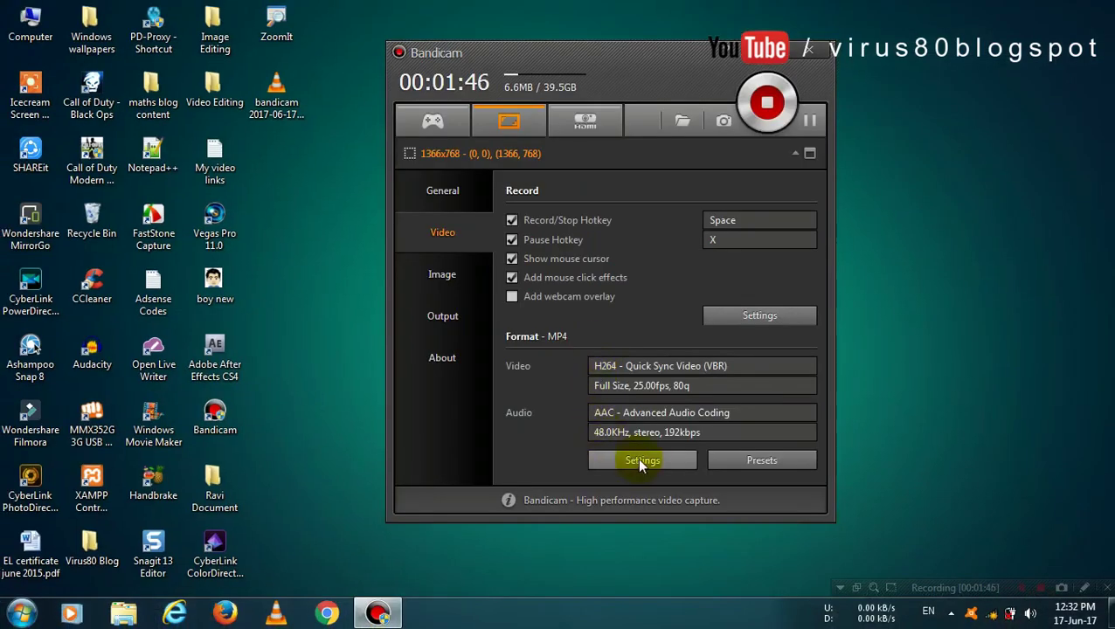
# Open the recording format settings, choose the MP4 file type, and check the available video sizes and frame rates
pyautogui.click(640, 463)
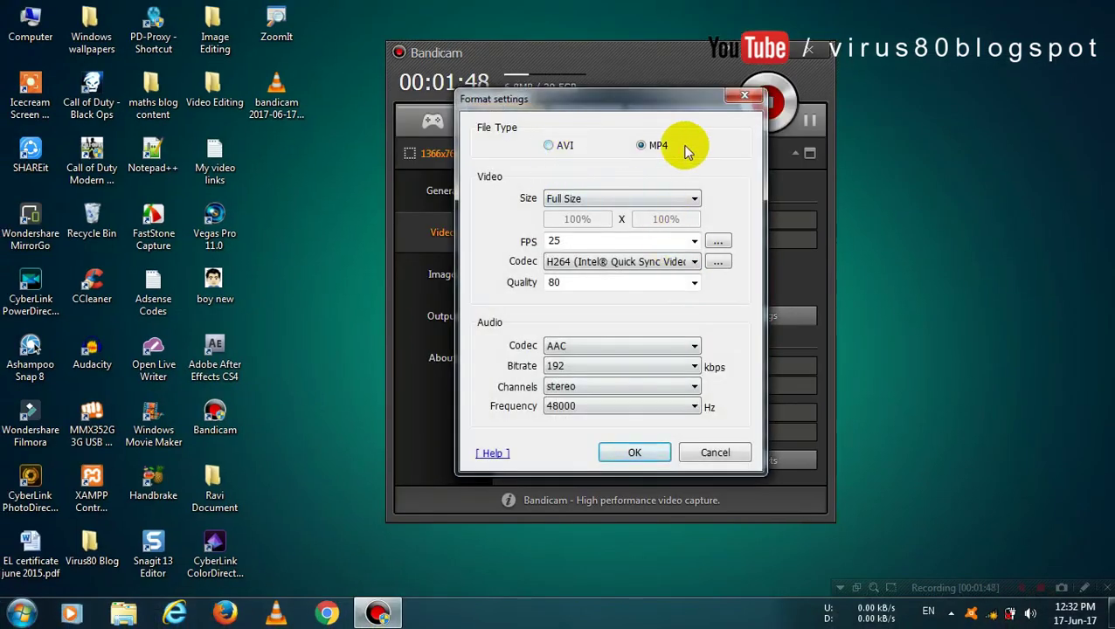
pyautogui.click(549, 145)
pyautogui.click(641, 146)
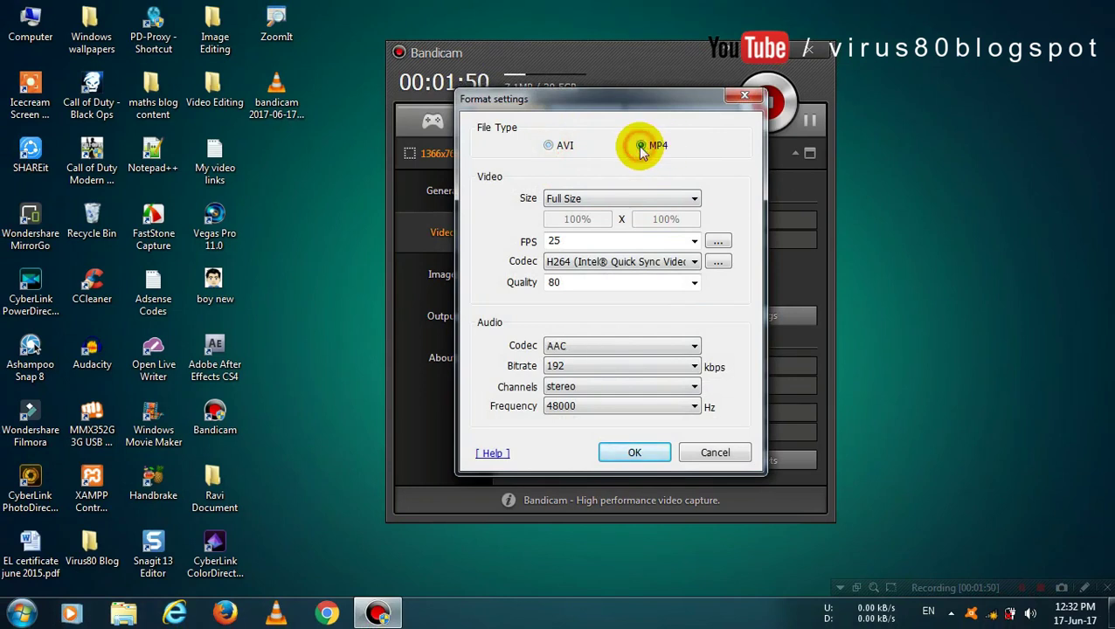
pyautogui.click(695, 198)
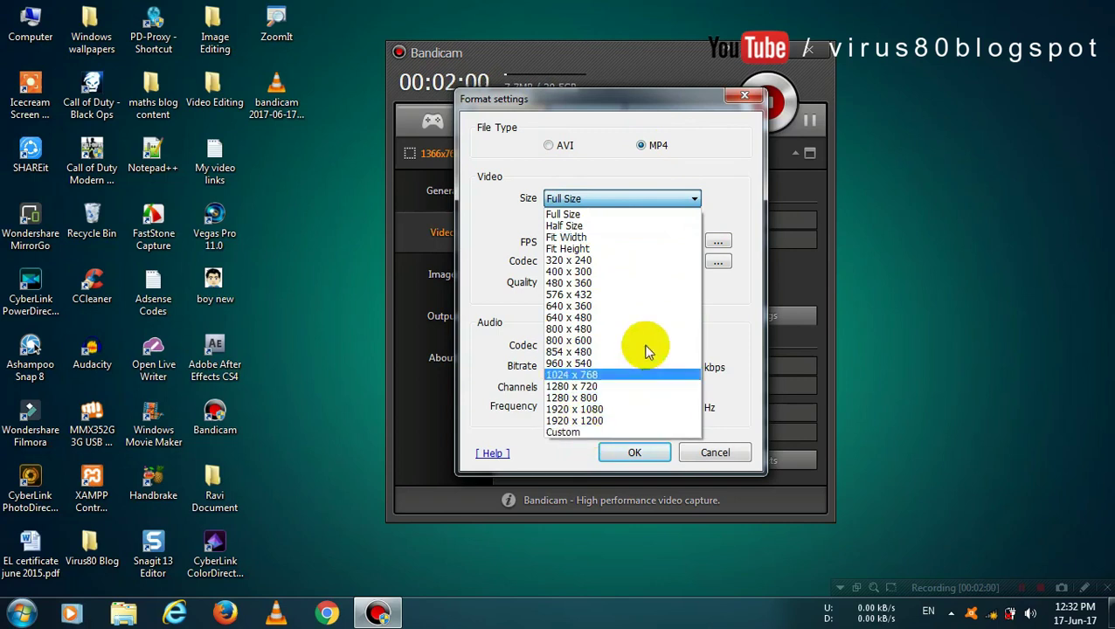
pyautogui.click(696, 202)
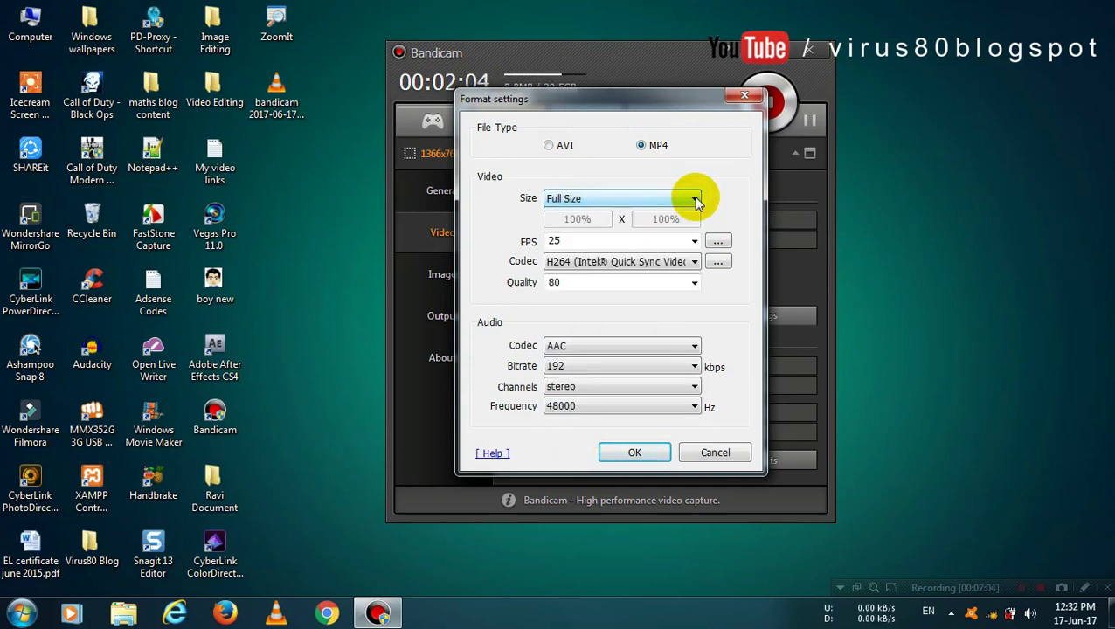
pyautogui.click(693, 242)
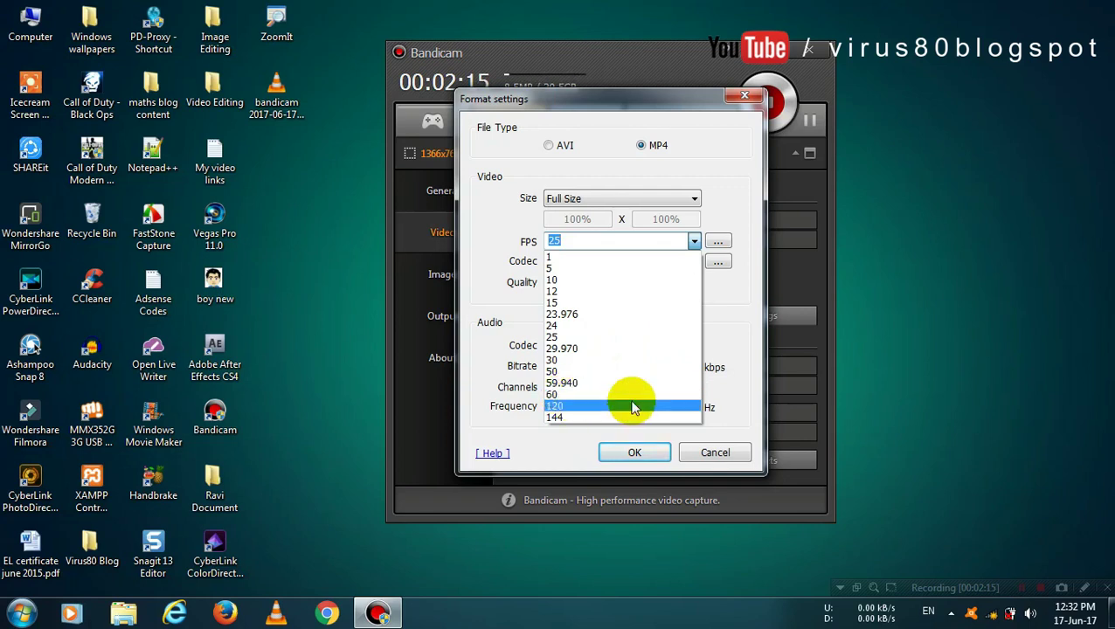
pyautogui.click(748, 331)
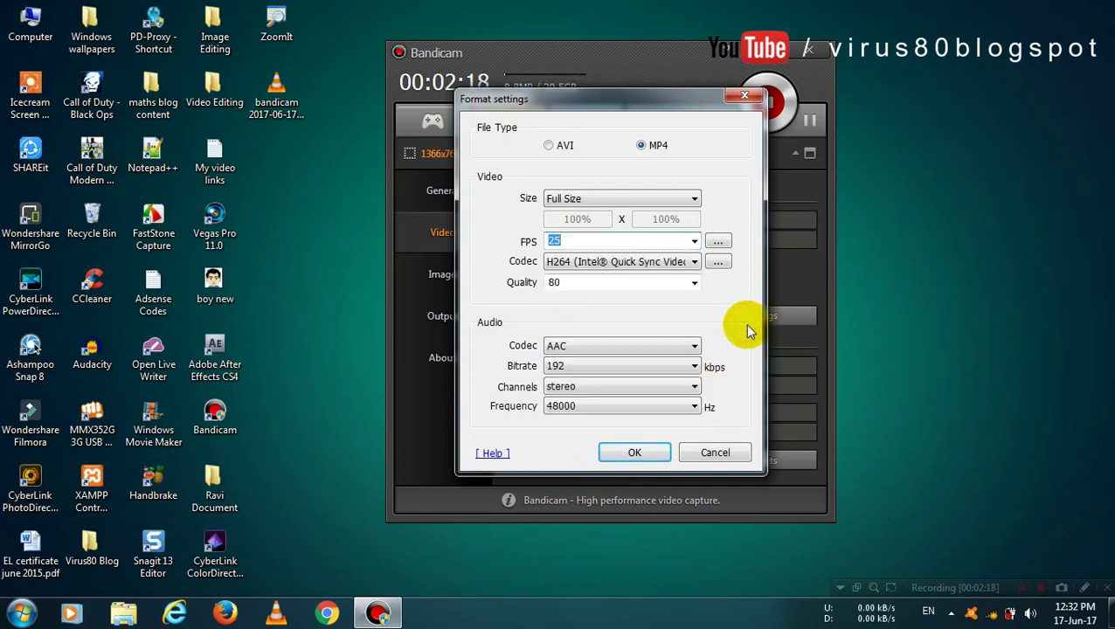
# Set the video codec to H264 (Intel Quick Sync Video), accepting its VBR rate control, and the quality to 80
pyautogui.click(688, 261)
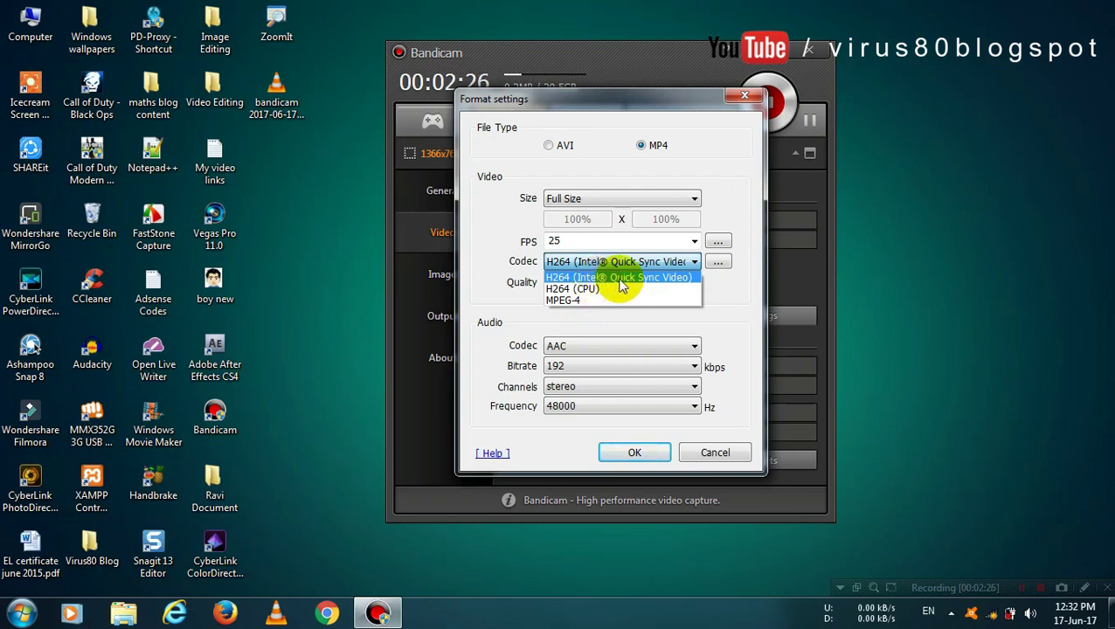
pyautogui.click(660, 278)
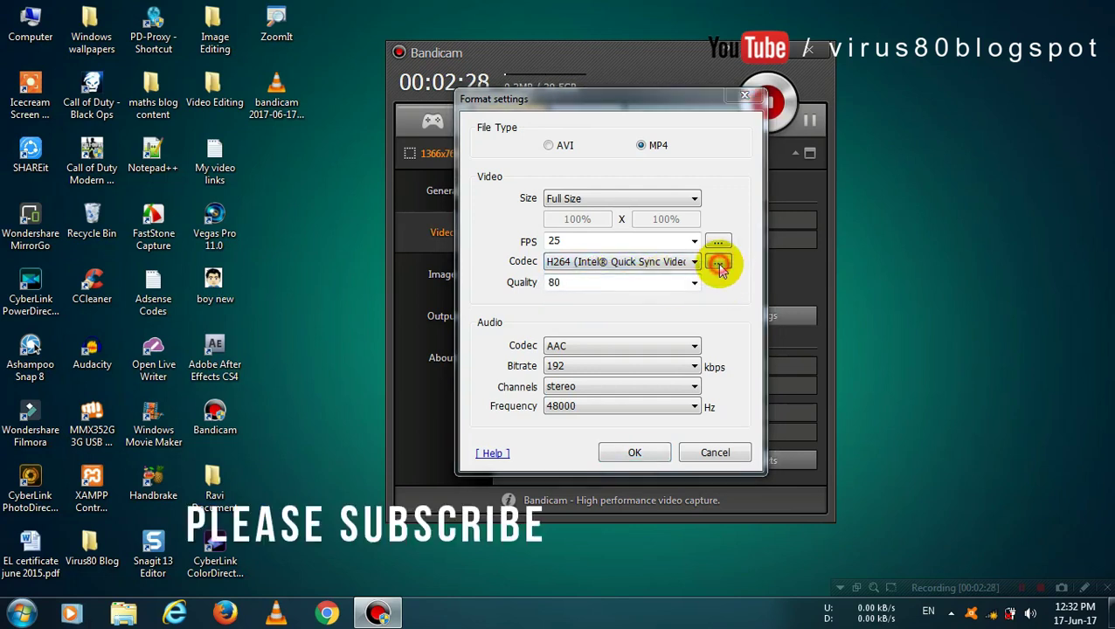
pyautogui.click(718, 262)
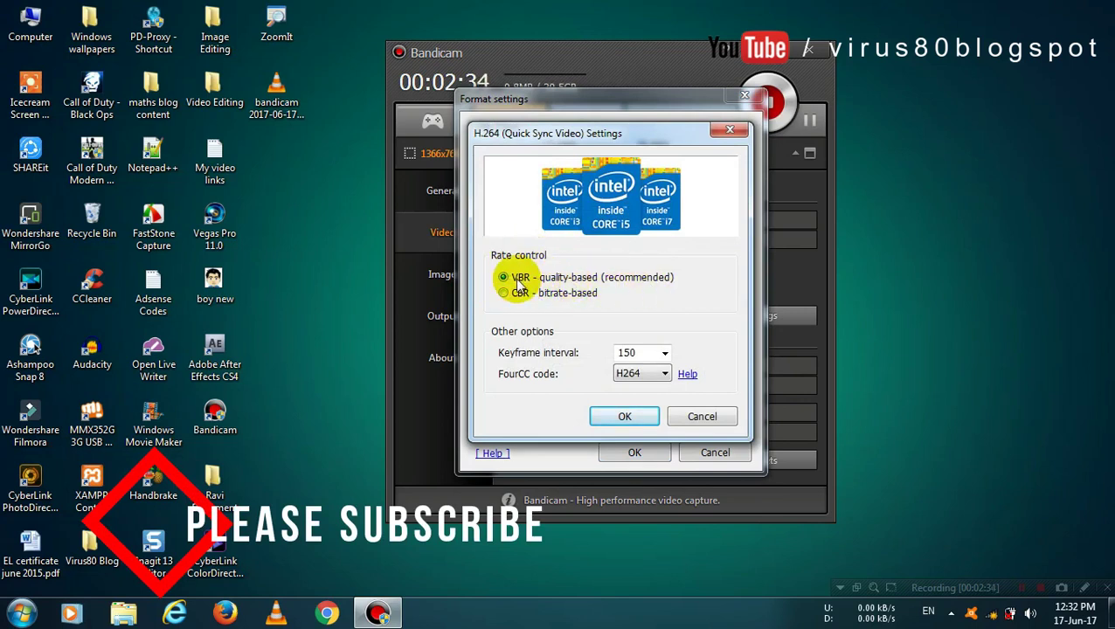
pyautogui.click(624, 417)
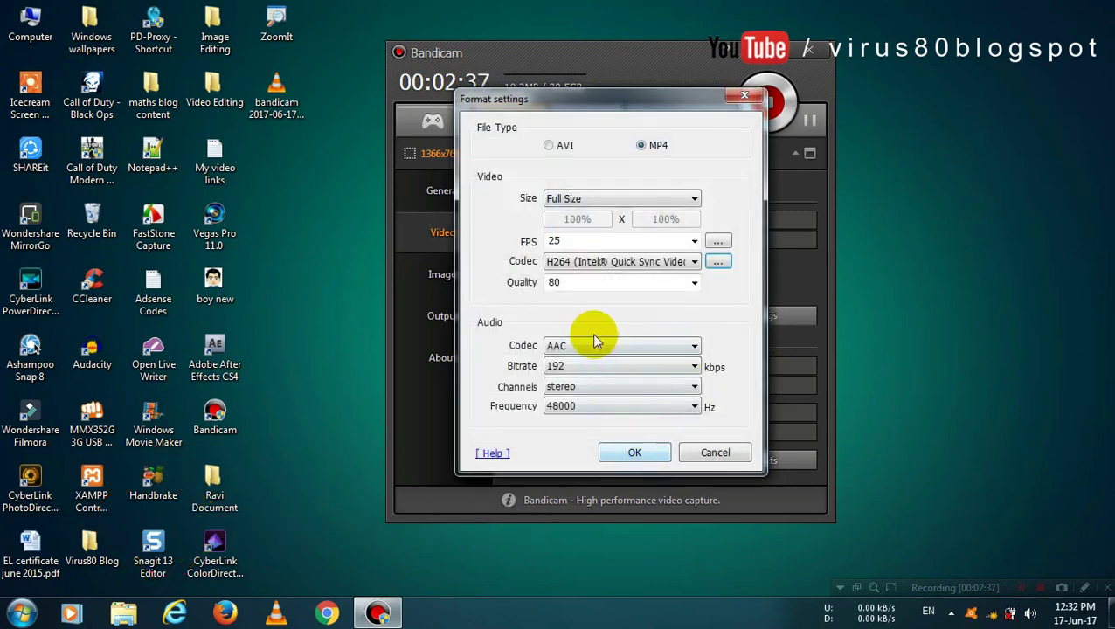
pyautogui.click(692, 282)
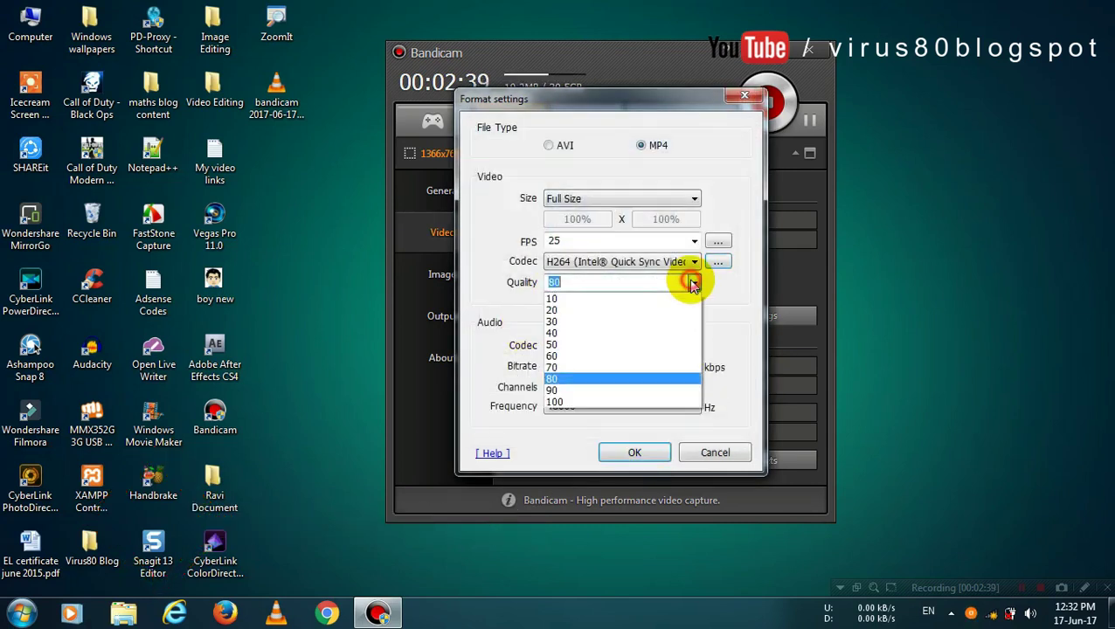
pyautogui.click(570, 378)
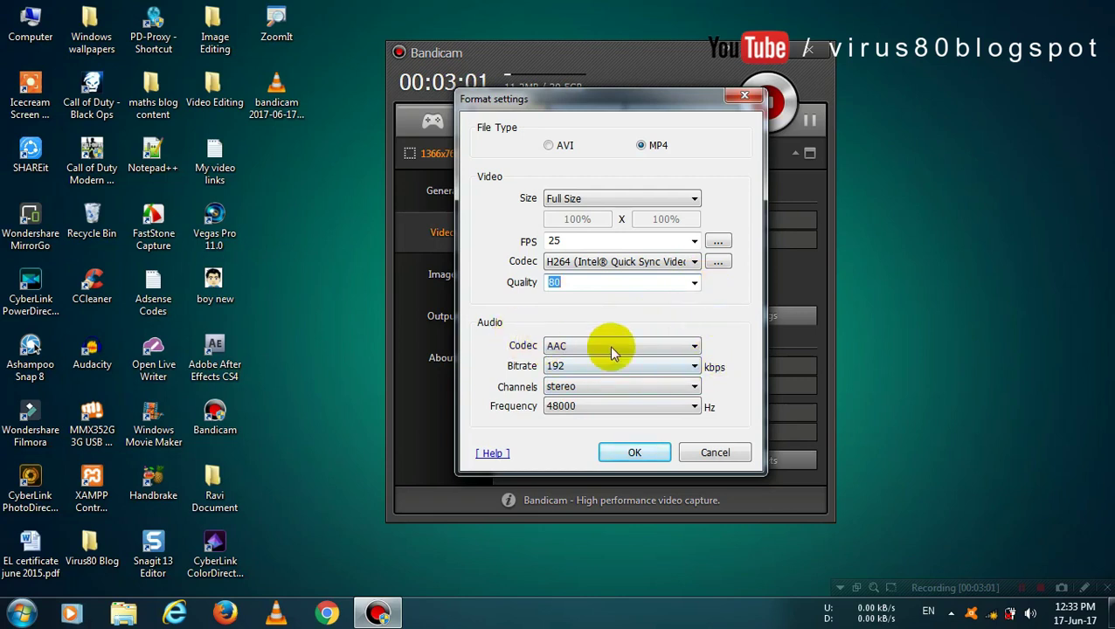
# Set the audio to AAC codec, 192 kbps bitrate and stereo channels, and apply the format settings
pyautogui.click(672, 347)
pyautogui.click(626, 360)
pyautogui.click(672, 367)
pyautogui.click(568, 415)
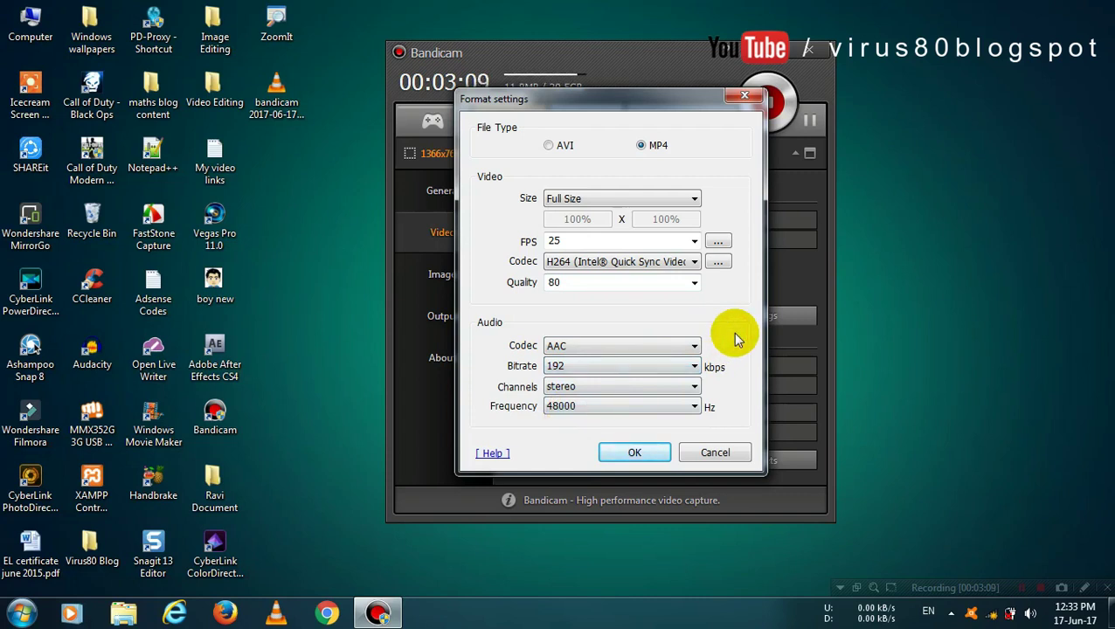
pyautogui.click(680, 387)
pyautogui.click(652, 409)
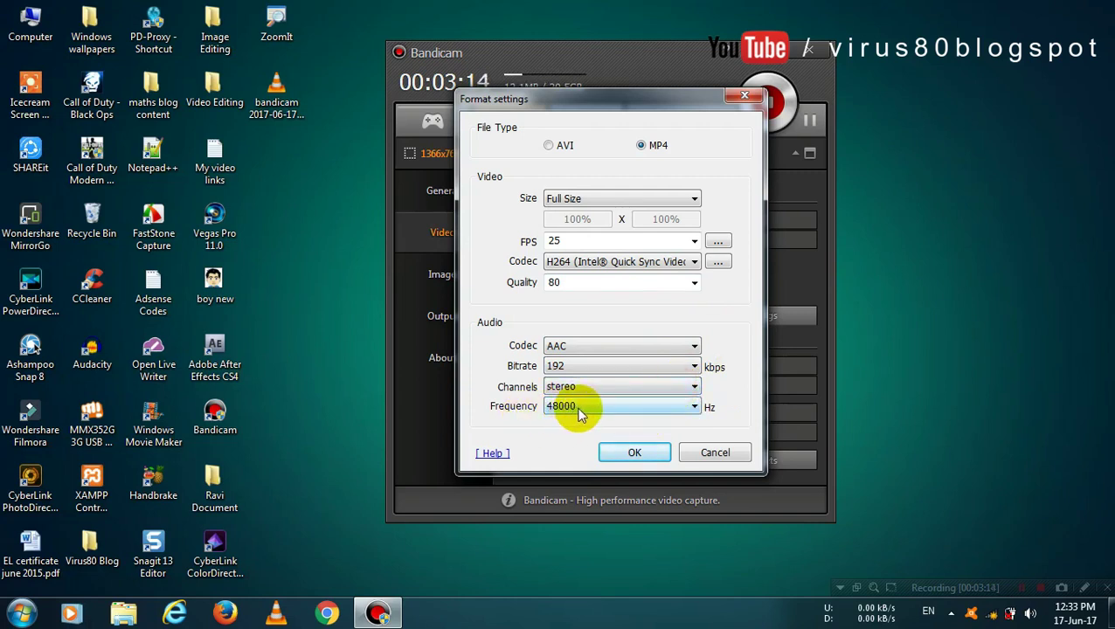
pyautogui.click(634, 451)
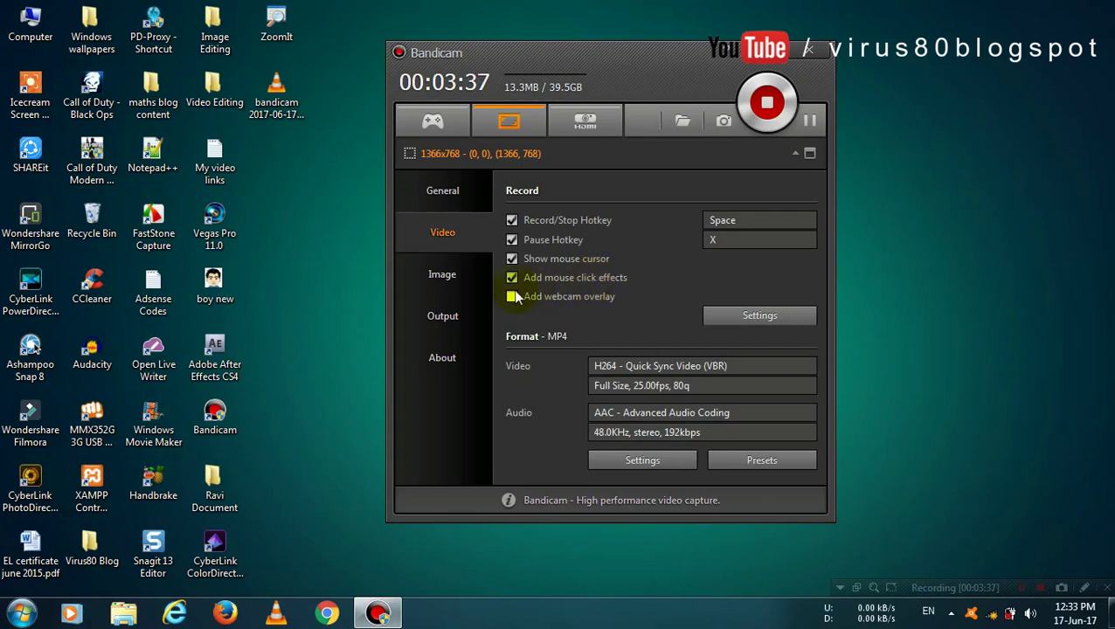
# Look over the image capture and output settings and return to the video recording settings
pyautogui.click(455, 274)
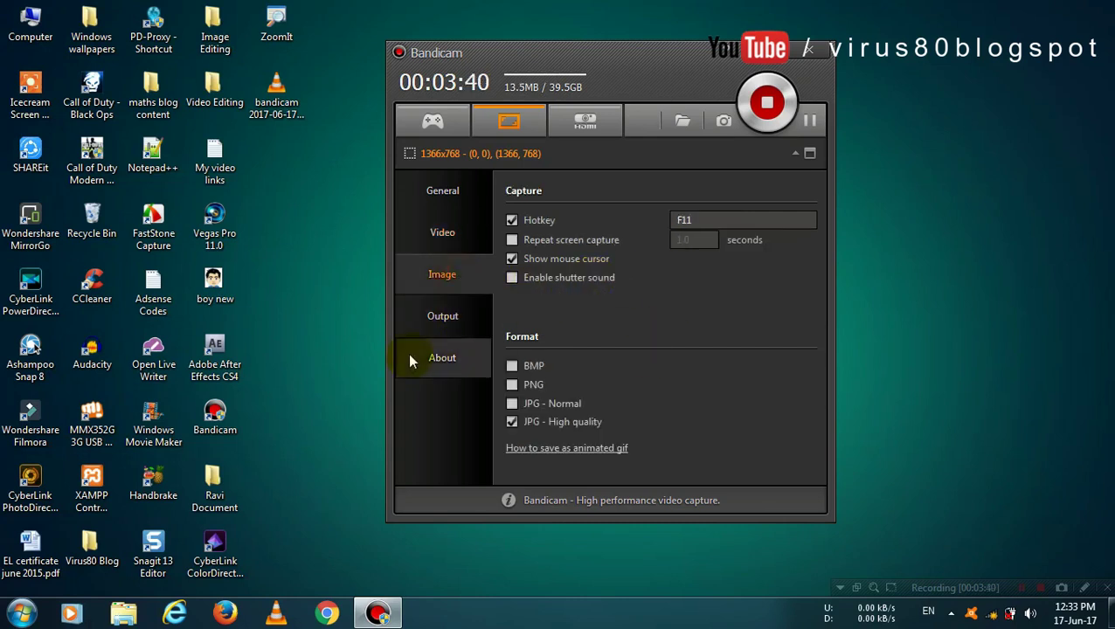
pyautogui.click(448, 317)
pyautogui.click(442, 235)
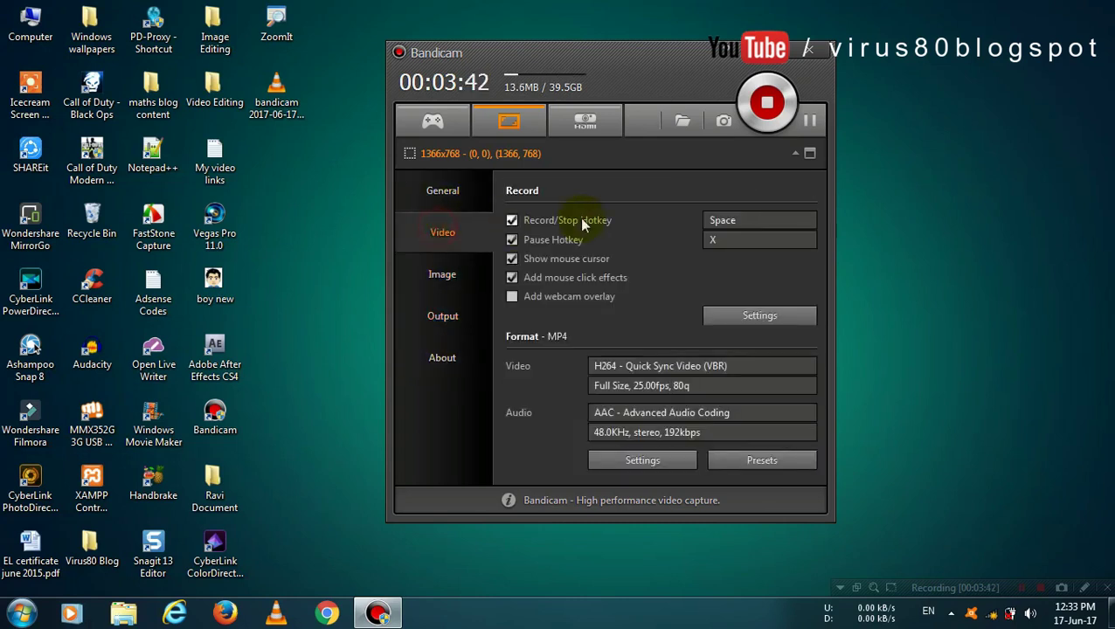